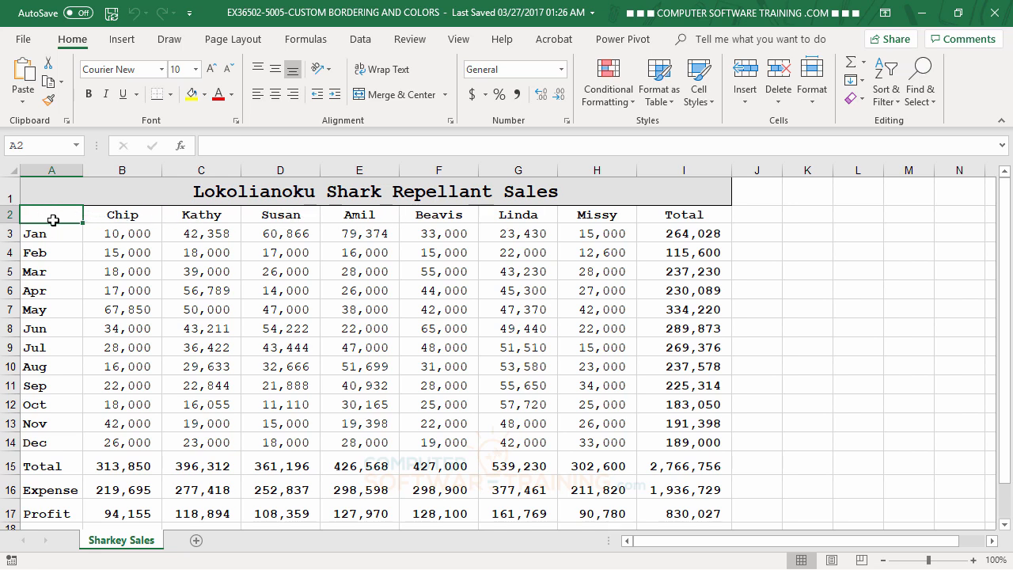
Apply a bottom border to the column heading row, cells A2:I2.
drag(66, 216, 698, 222)
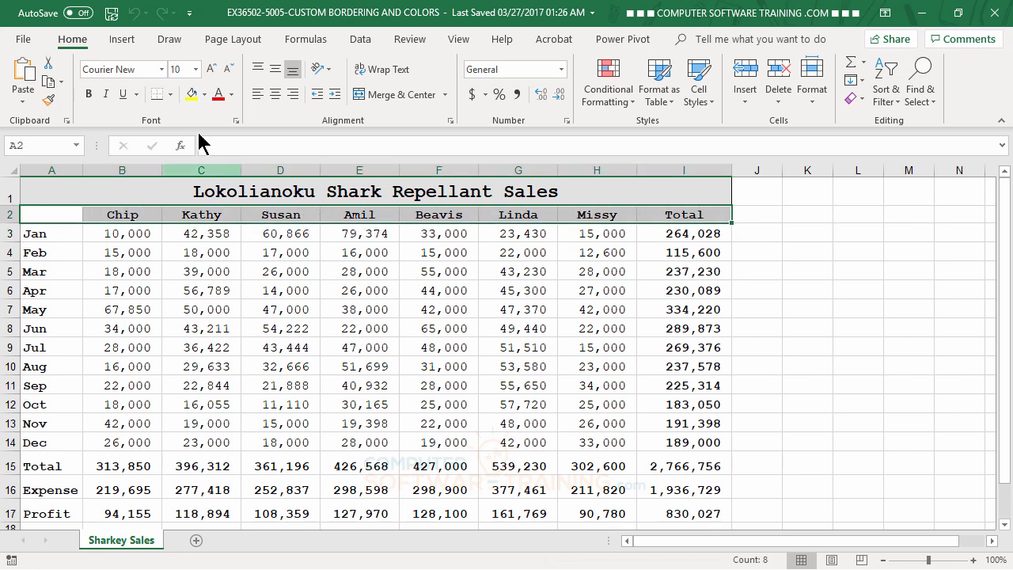
click(172, 94)
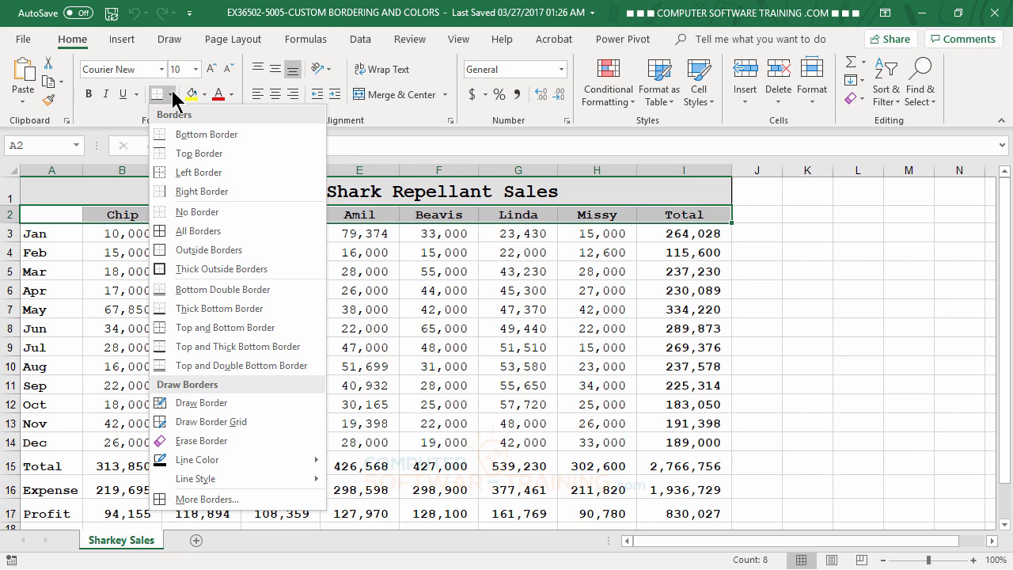
click(189, 136)
click(881, 342)
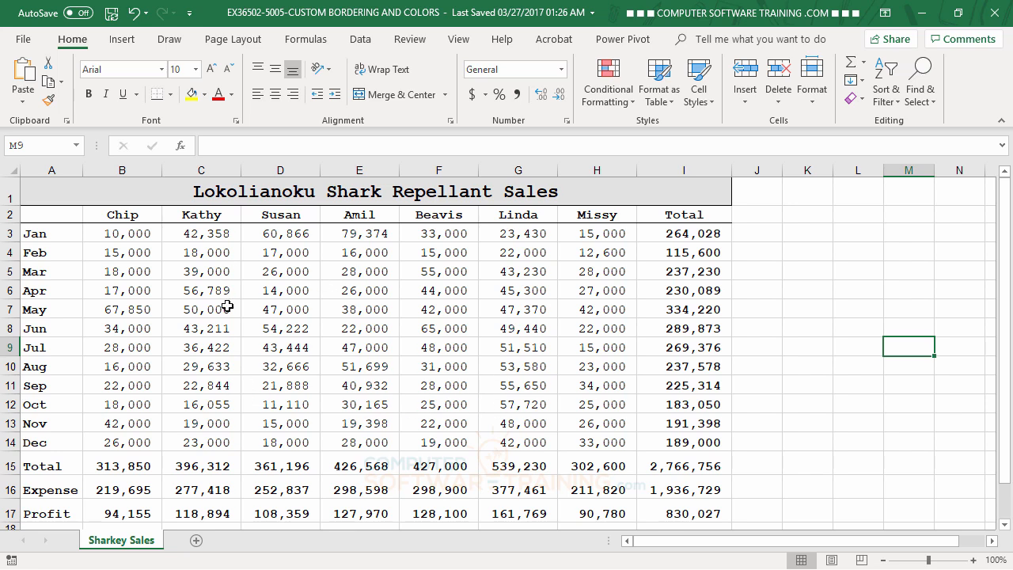
drag(38, 231, 677, 231)
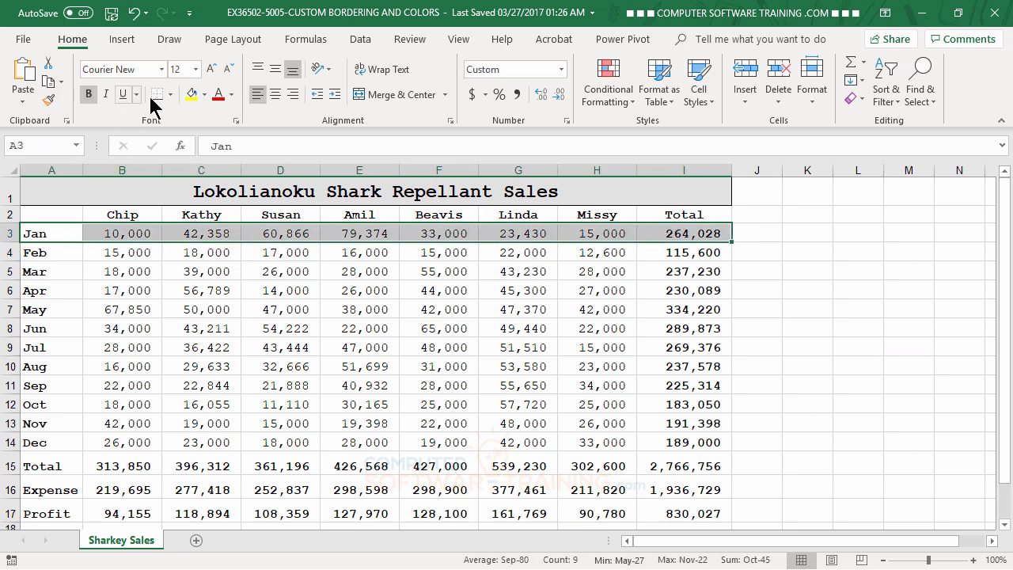
click(108, 367)
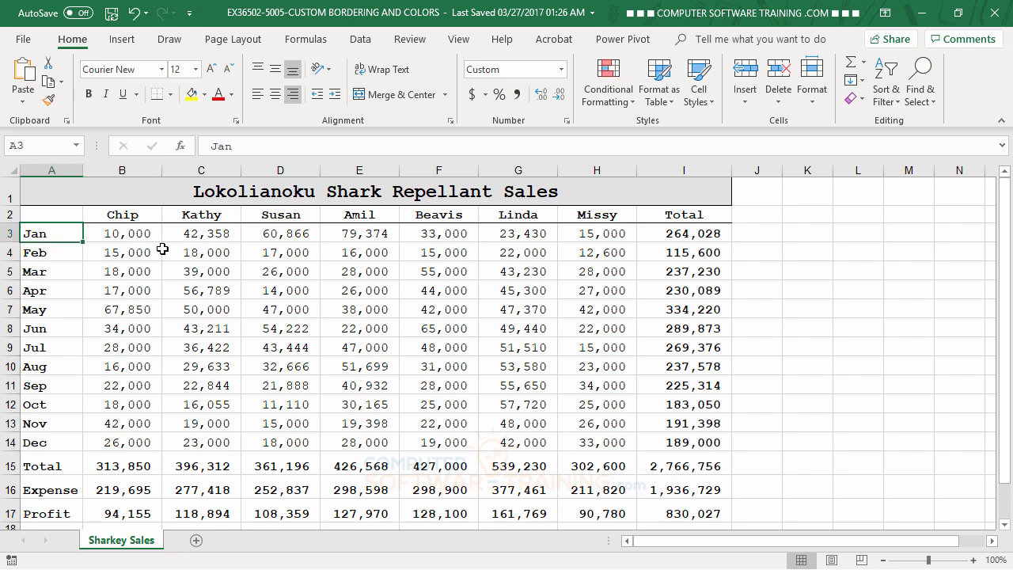
drag(162, 250, 670, 440)
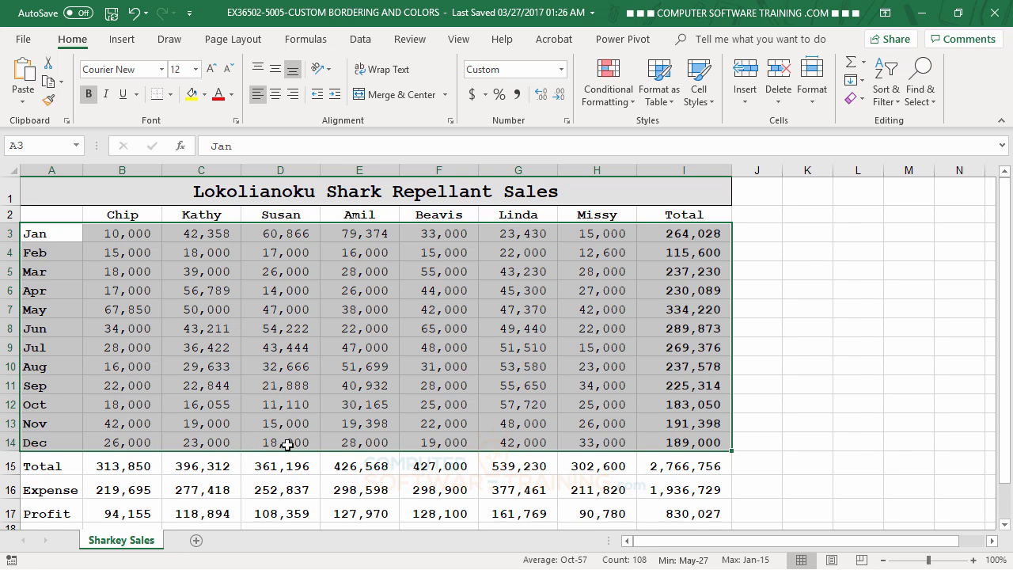
click(524, 318)
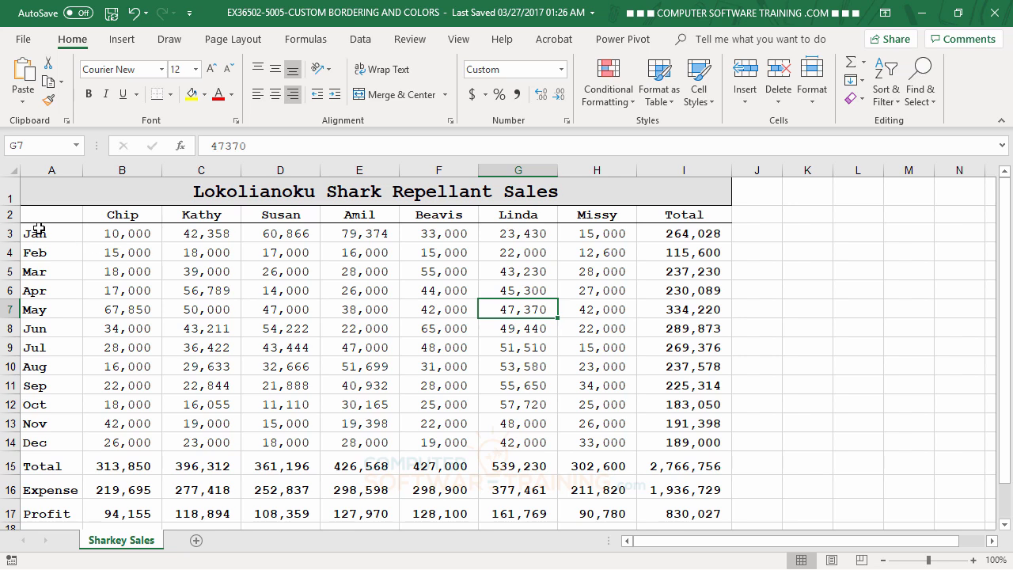
Add thin solid dark gray inside horizontal and bottom borders to the monthly rows, cells A3:I14.
drag(35, 233, 672, 438)
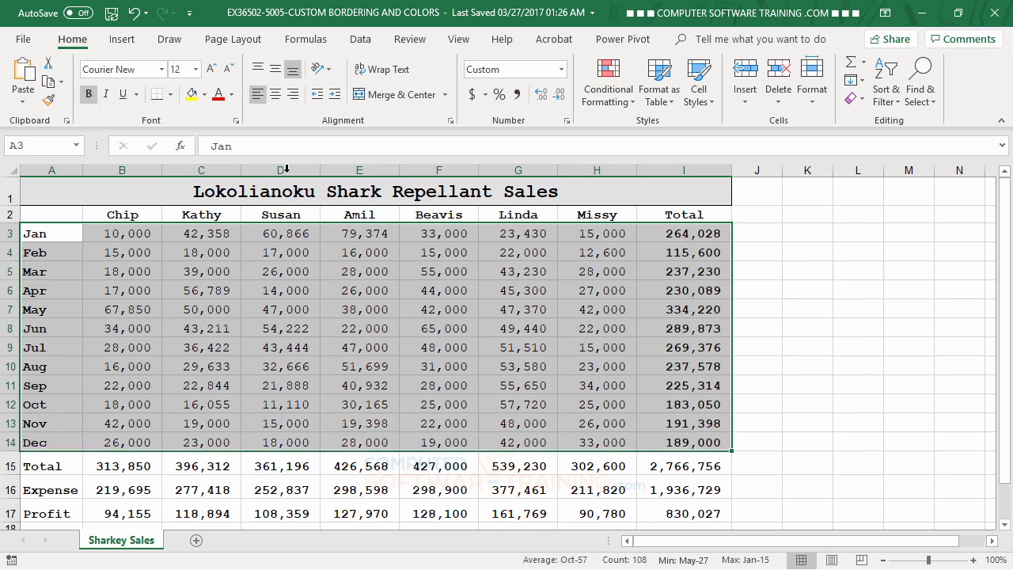
click(235, 120)
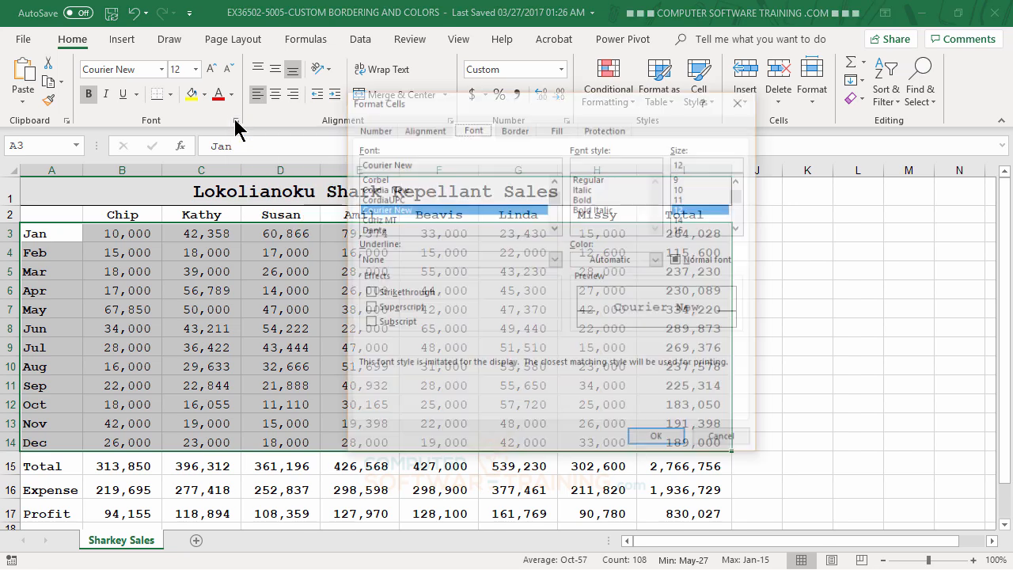
click(515, 128)
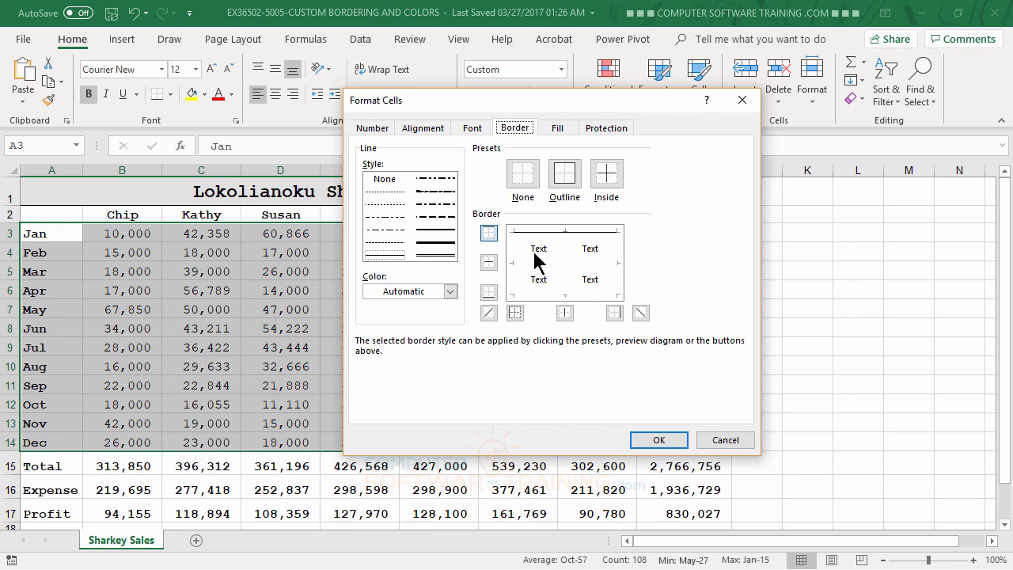
click(383, 257)
click(450, 292)
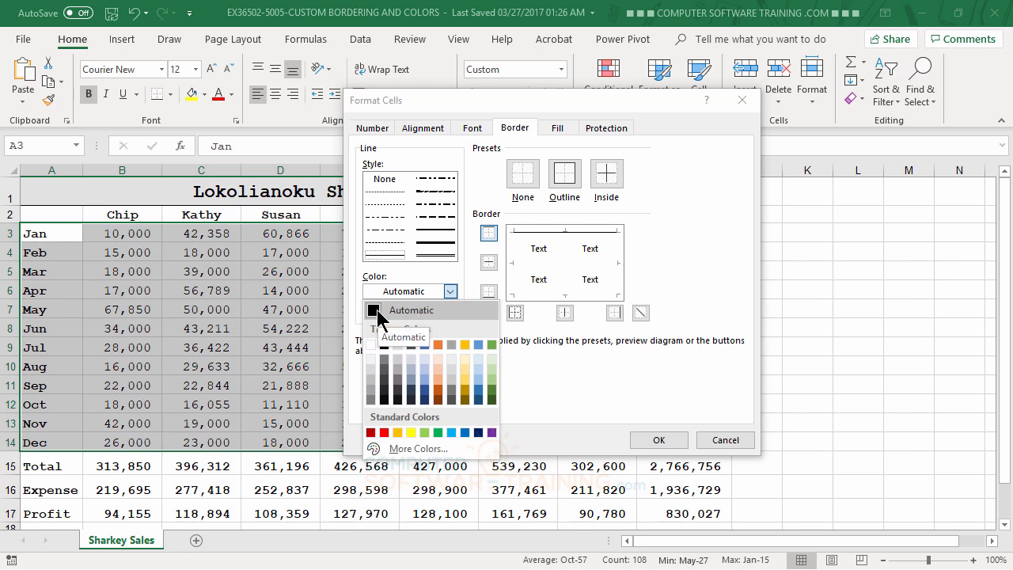
click(384, 361)
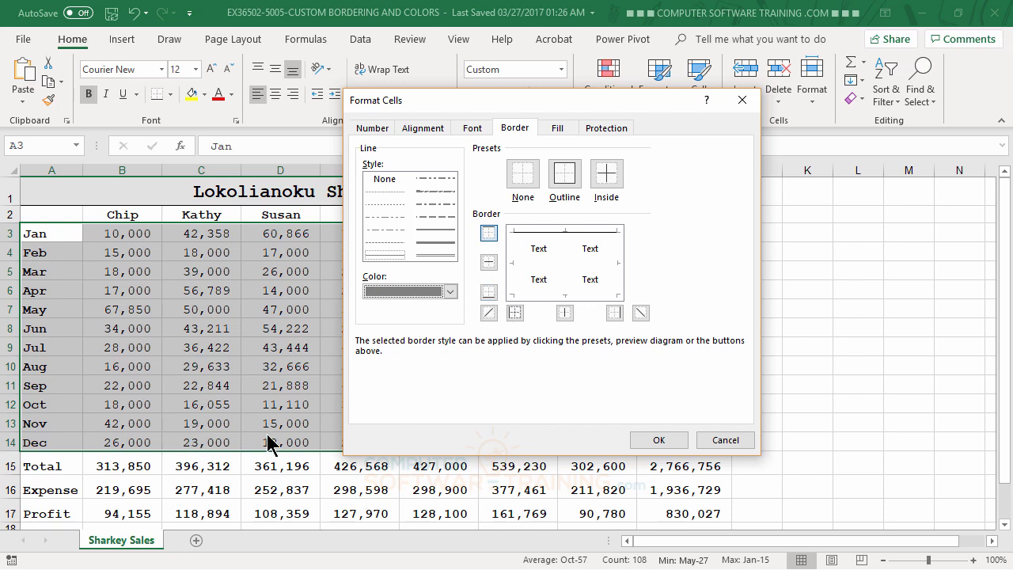
click(489, 291)
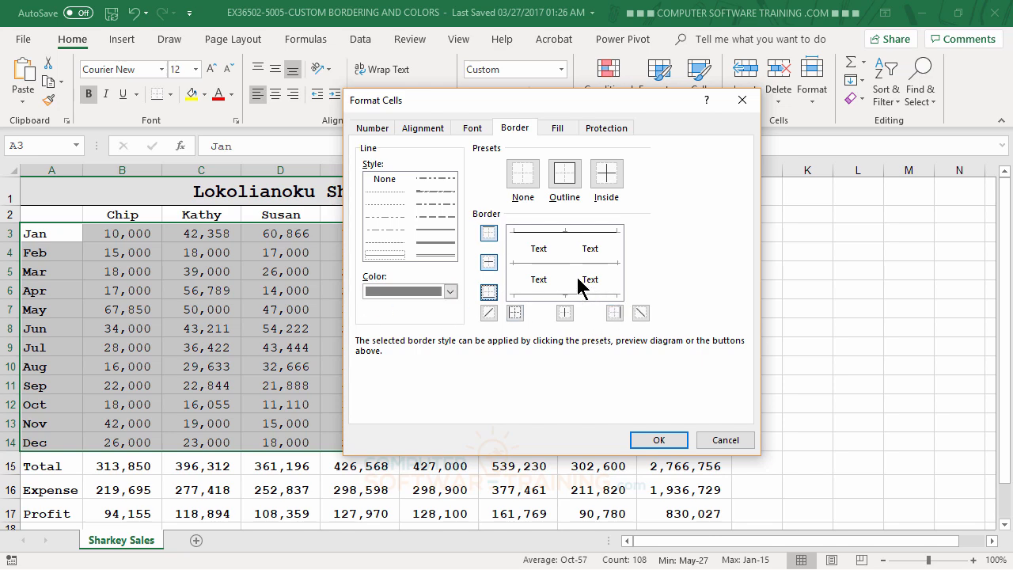
click(656, 441)
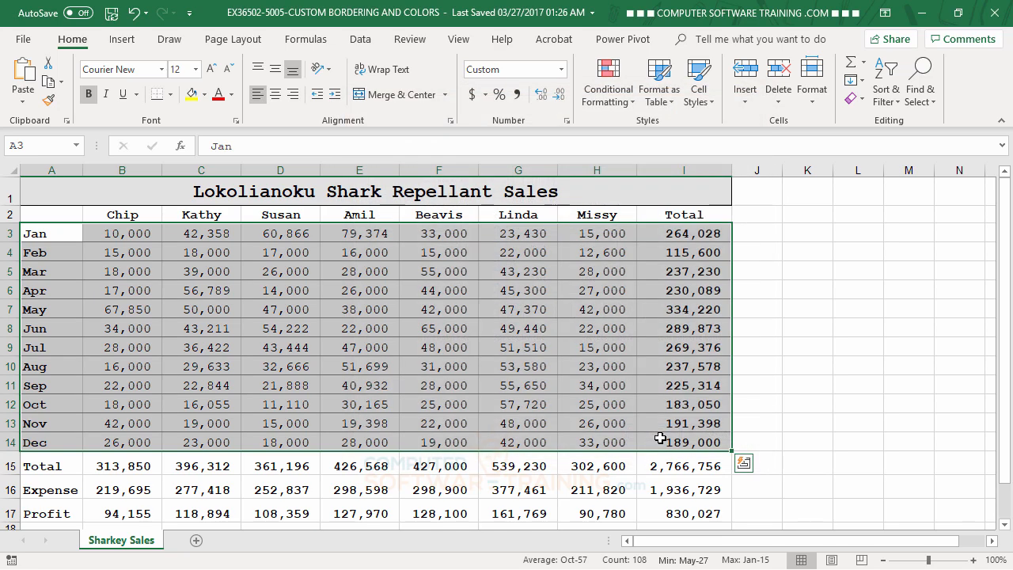
click(828, 310)
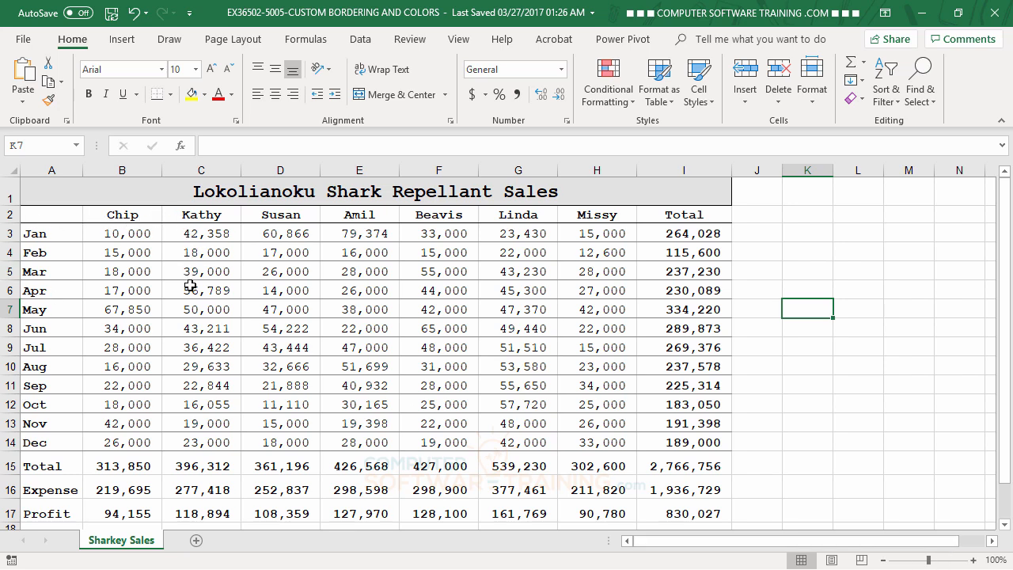
scroll(261, 369, down, 1)
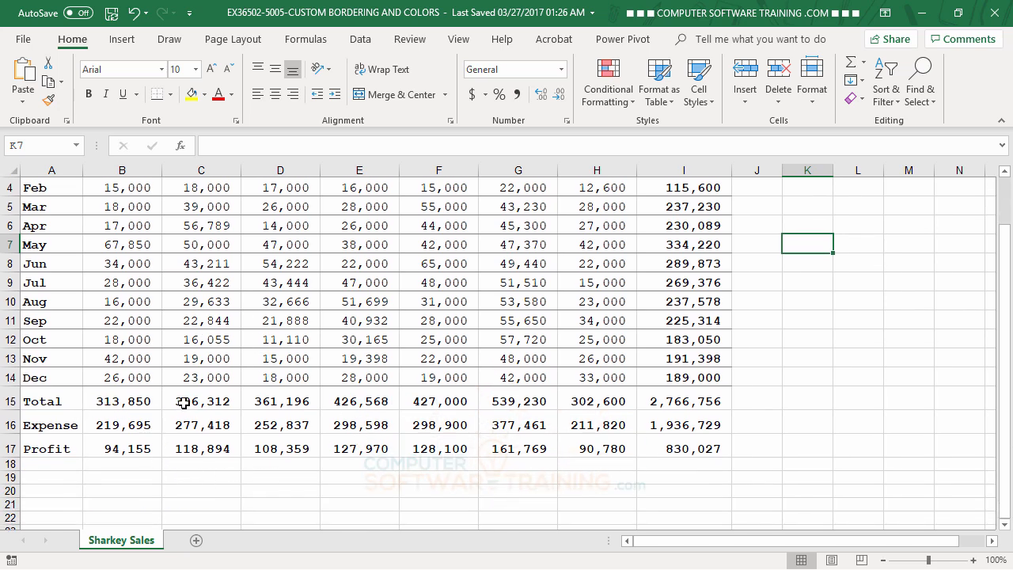
scroll(401, 397, up, 1)
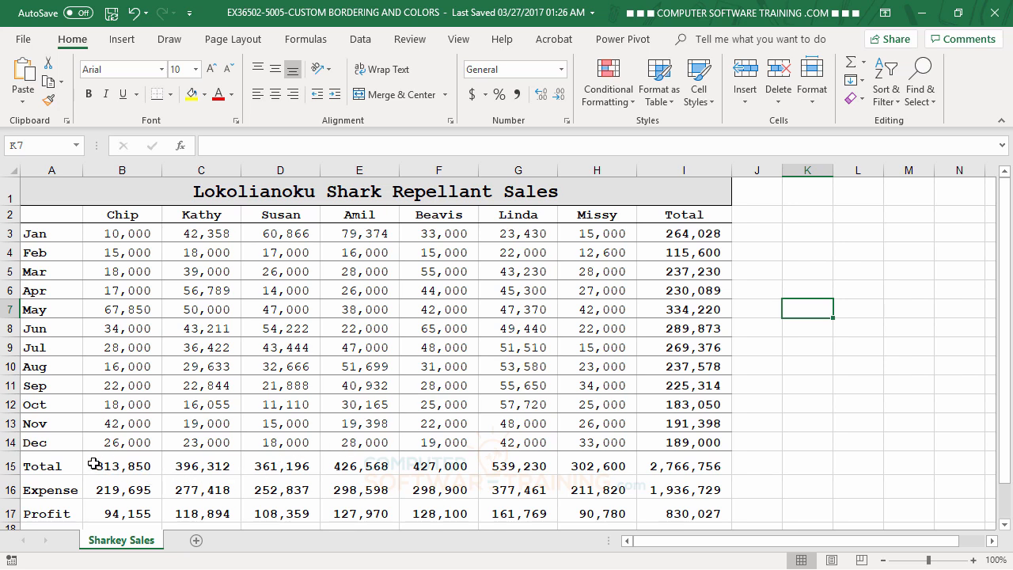
scroll(228, 445, down, 1)
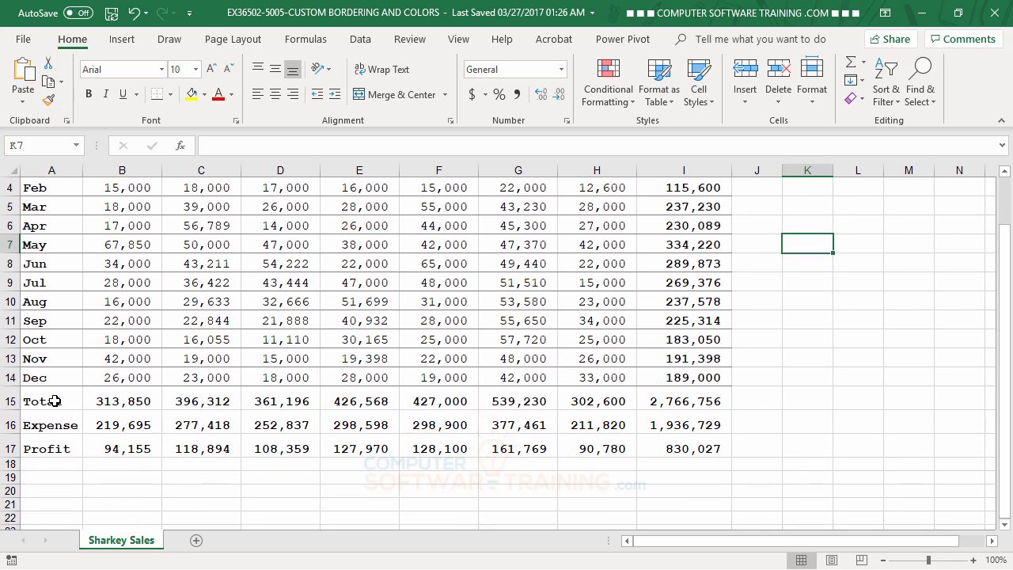
scroll(278, 348, up, 1)
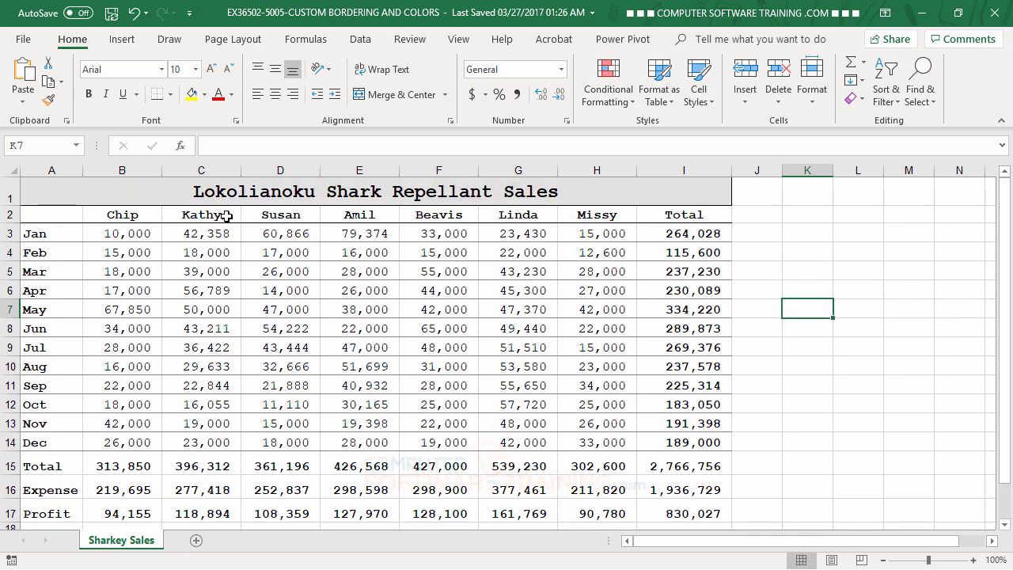
Apply medium solid top, inside horizontal and bottom borders in the Automatic color to the Total, Expense and Profit rows, A15:I17.
scroll(296, 367, down, 2)
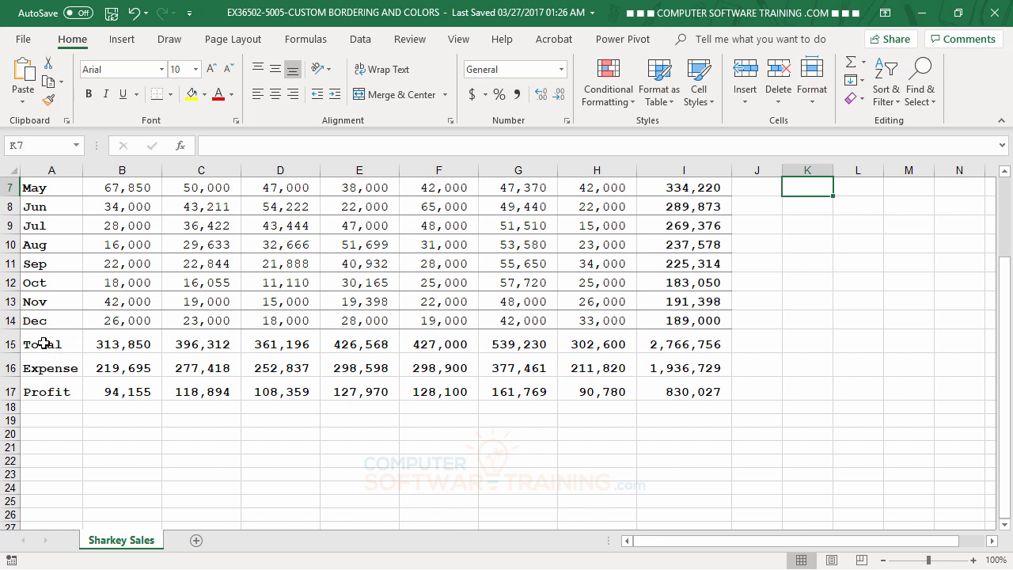
drag(43, 342, 682, 399)
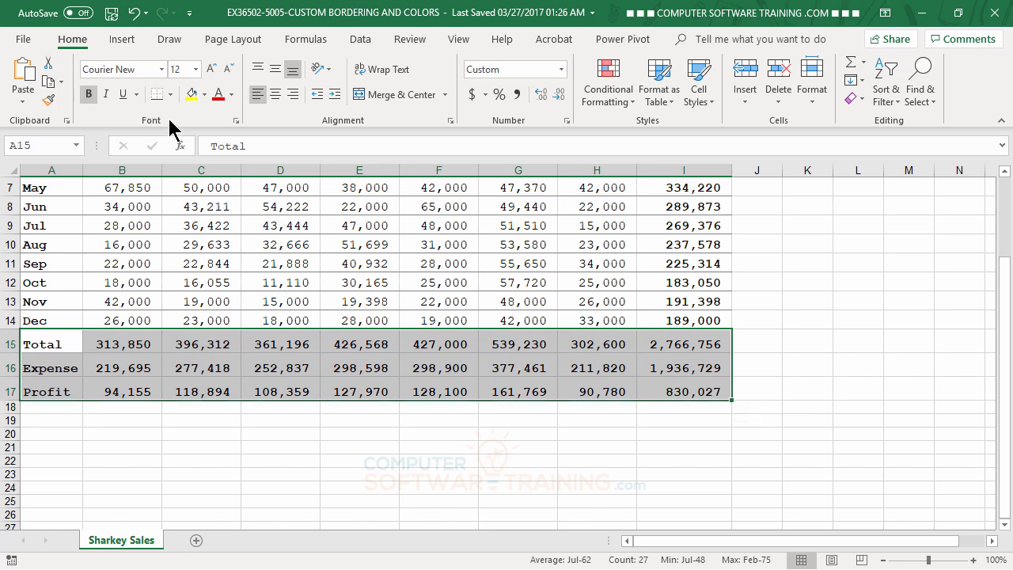
click(450, 120)
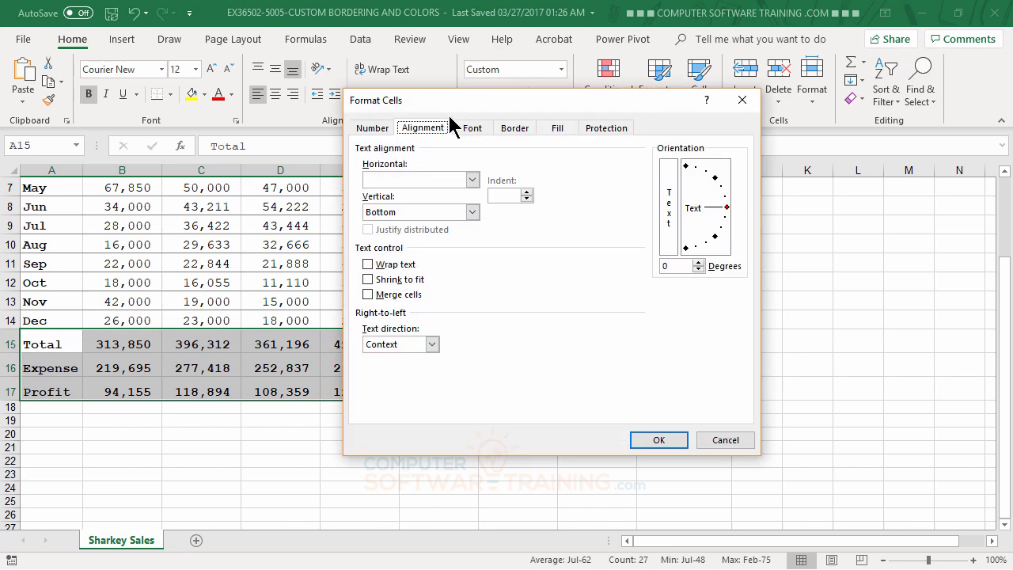
click(523, 130)
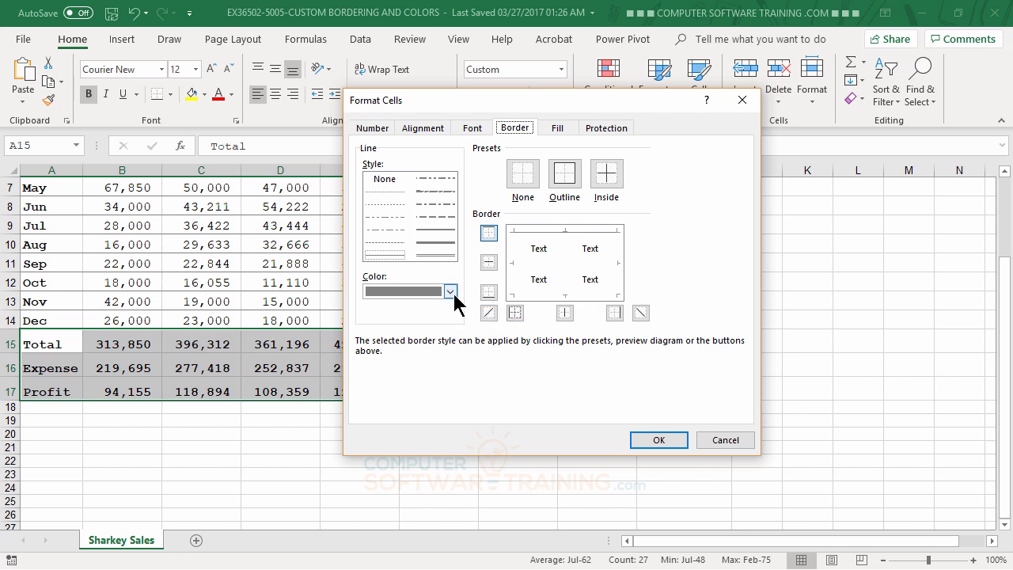
click(450, 292)
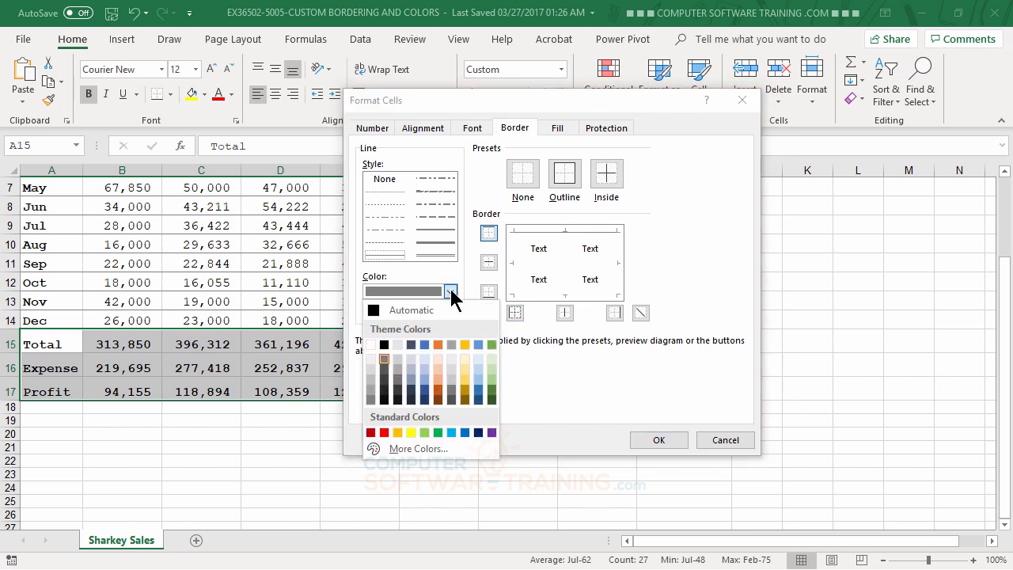
click(377, 314)
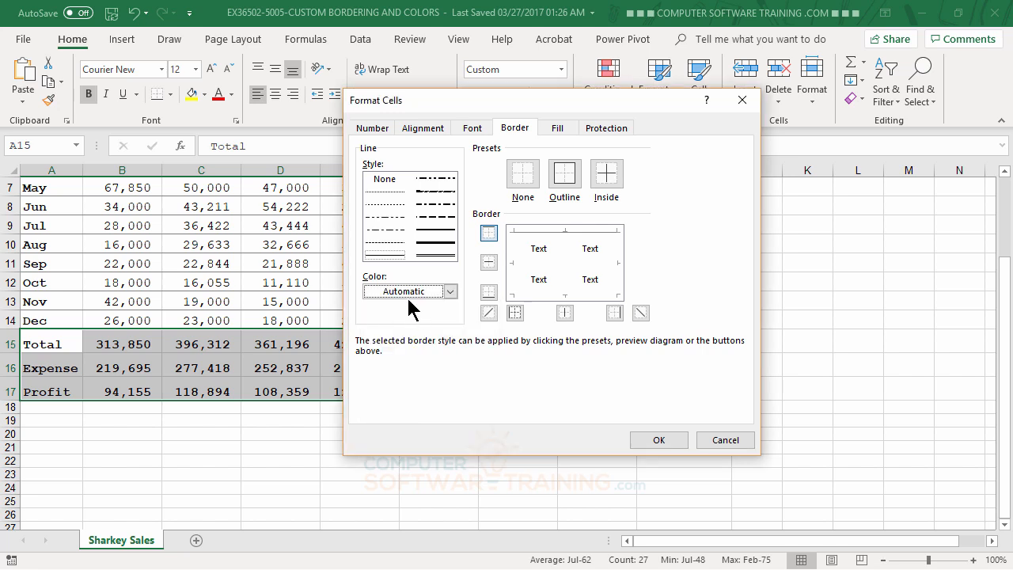
click(433, 235)
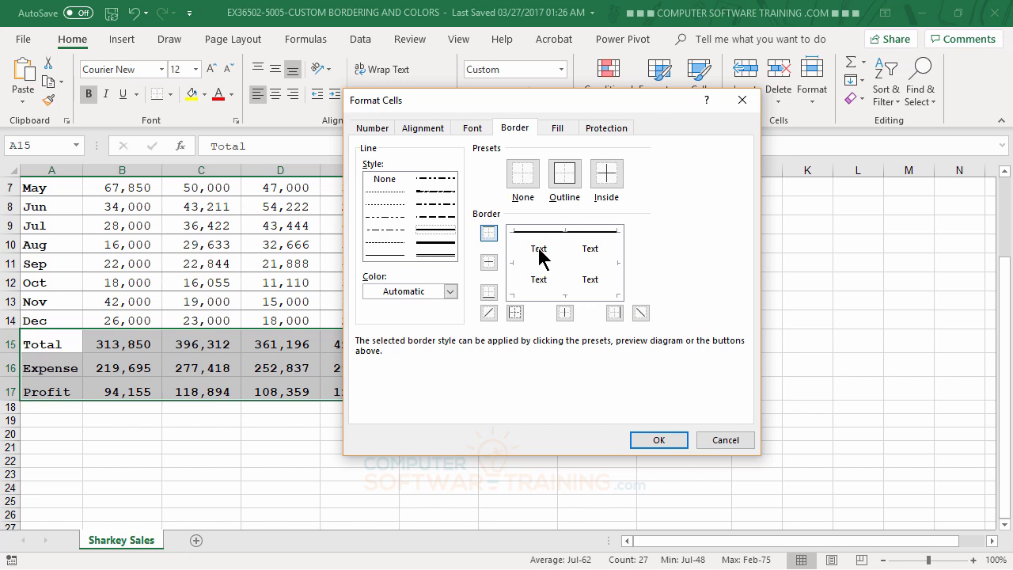
click(541, 296)
click(535, 264)
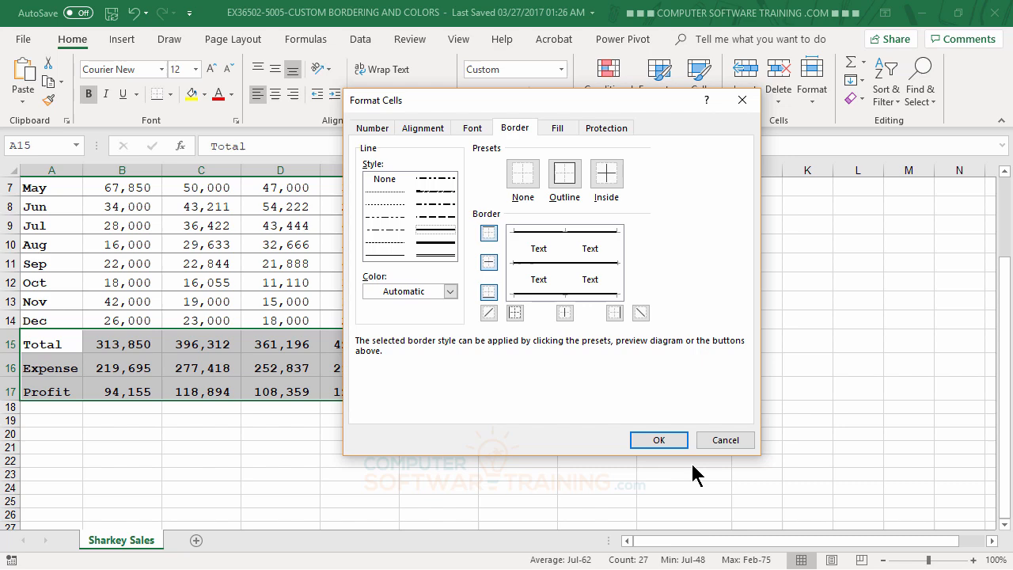
click(656, 441)
click(857, 283)
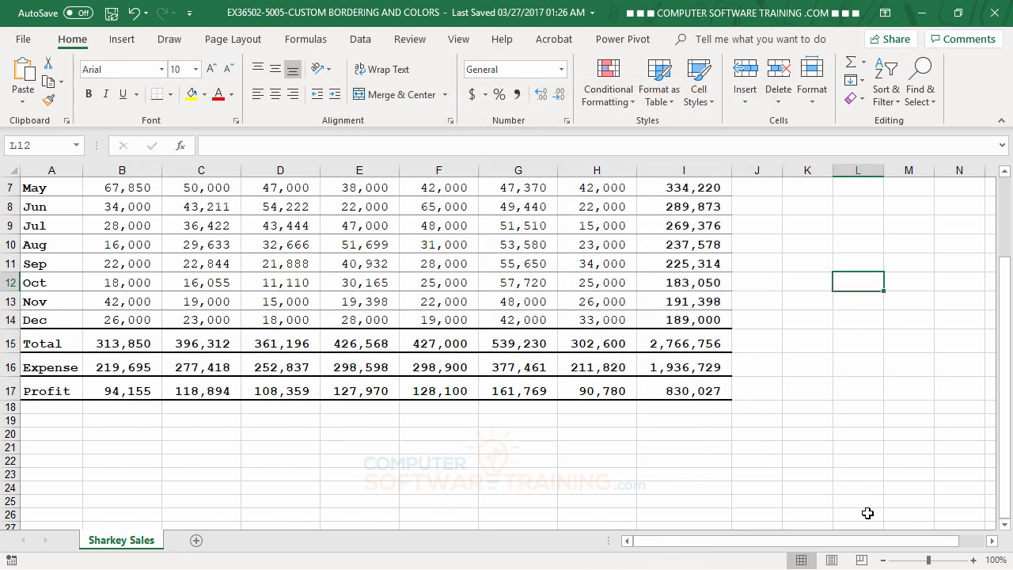
Add thin lighter gray inside vertical borders between the salespeople's columns, cells B3:H17.
scroll(844, 478, up, 2)
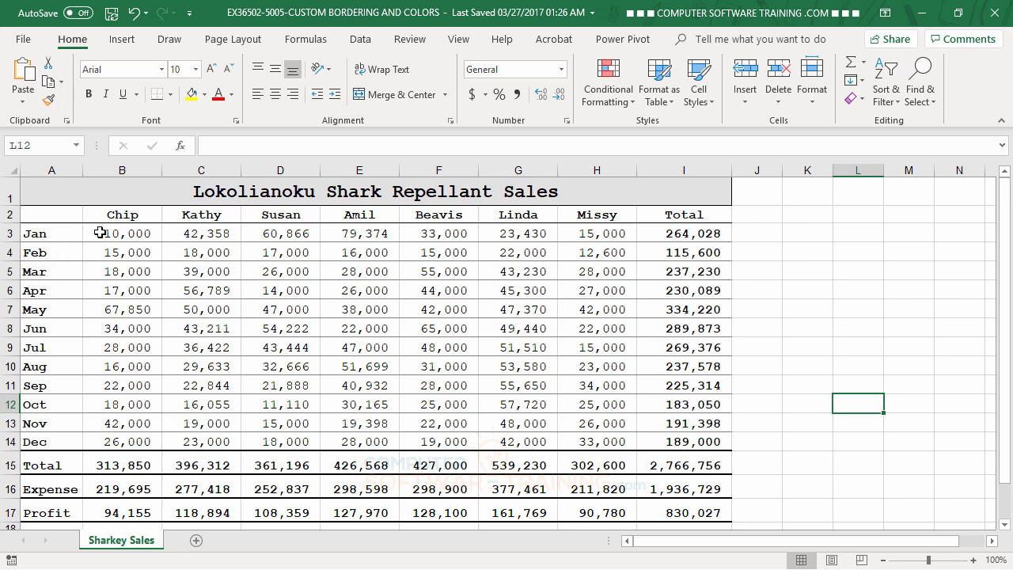
drag(98, 233, 609, 252)
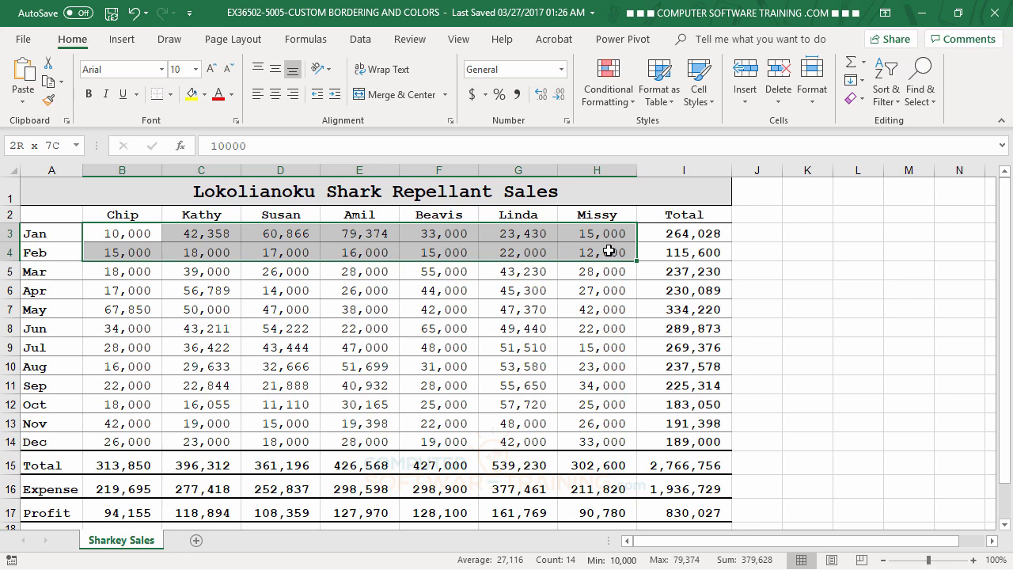
drag(609, 251, 617, 515)
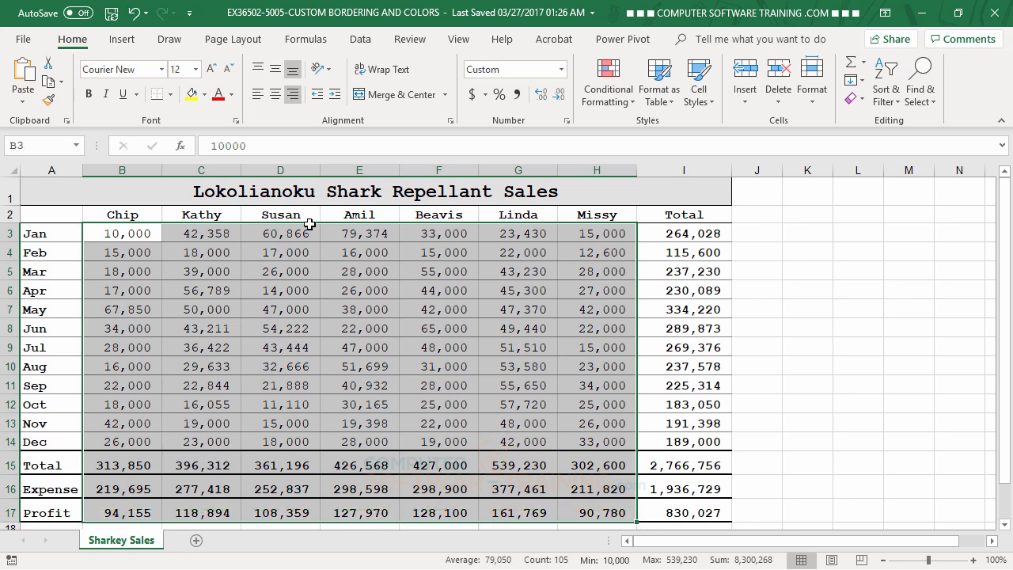
click(451, 121)
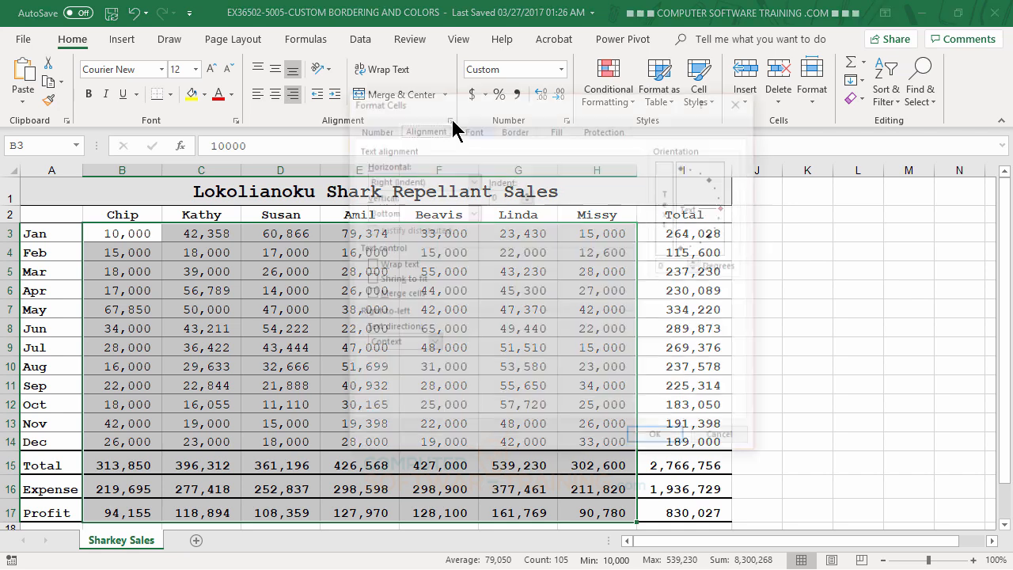
click(515, 129)
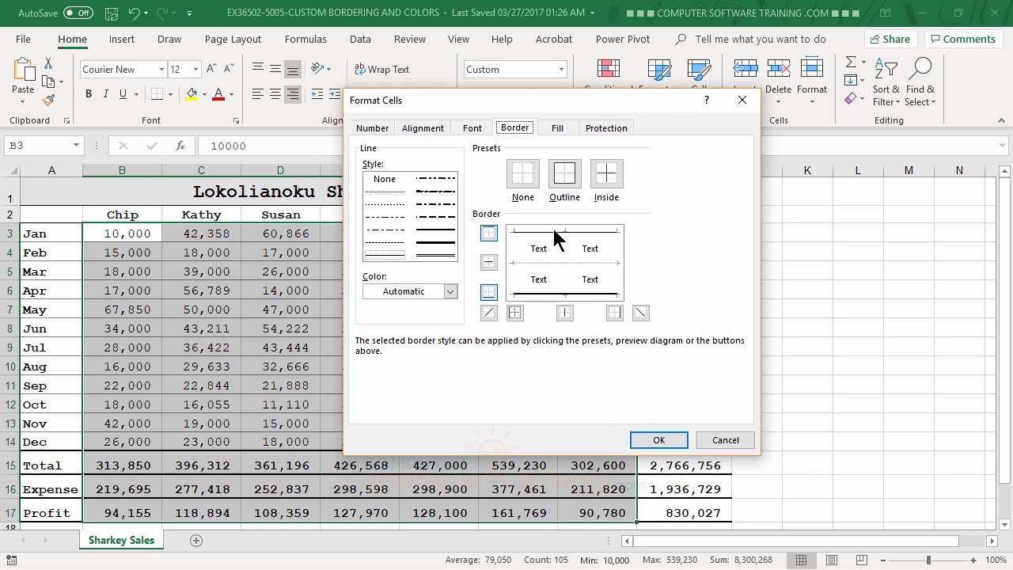
click(450, 291)
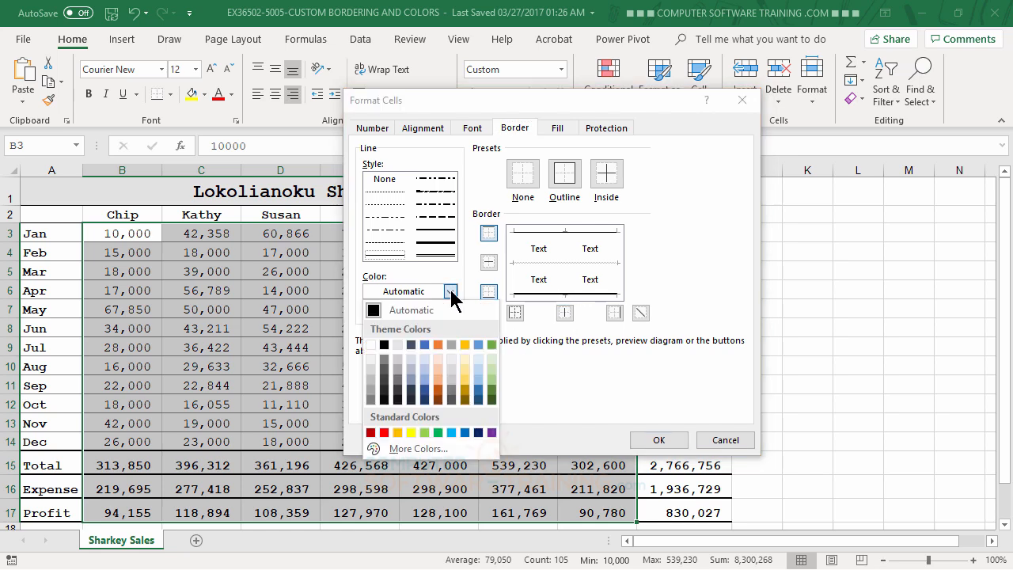
click(398, 370)
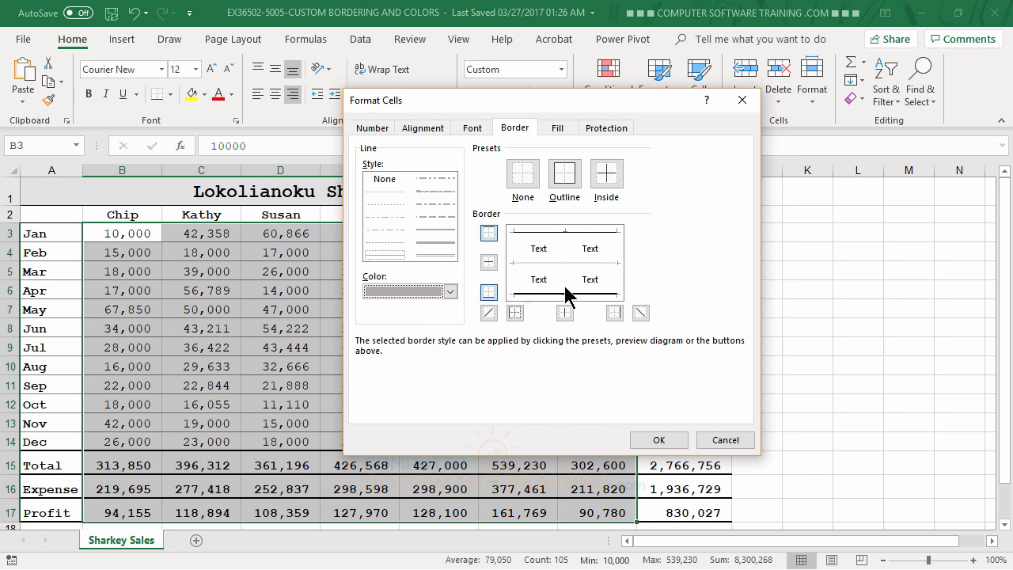
click(565, 313)
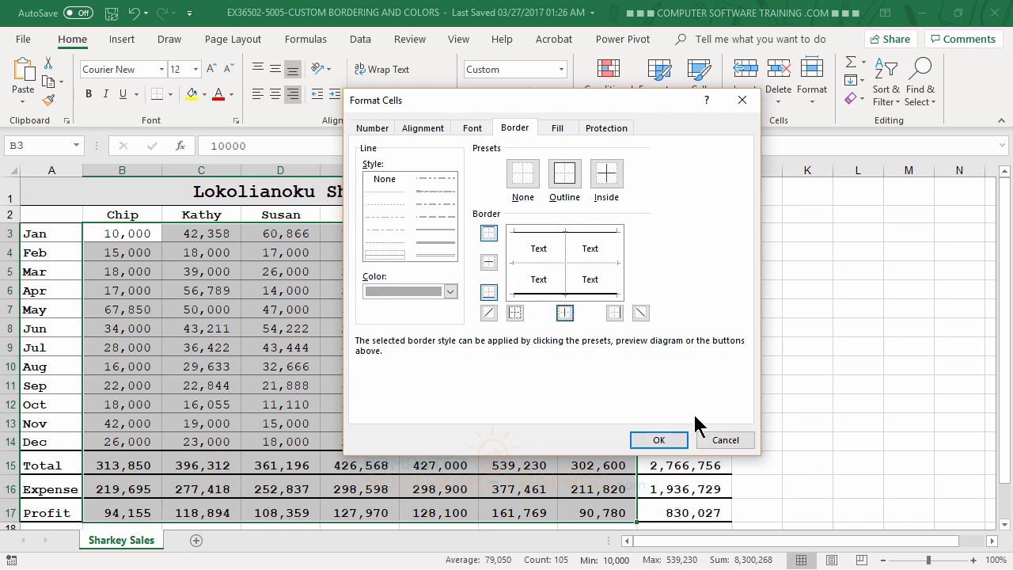
click(657, 440)
click(897, 307)
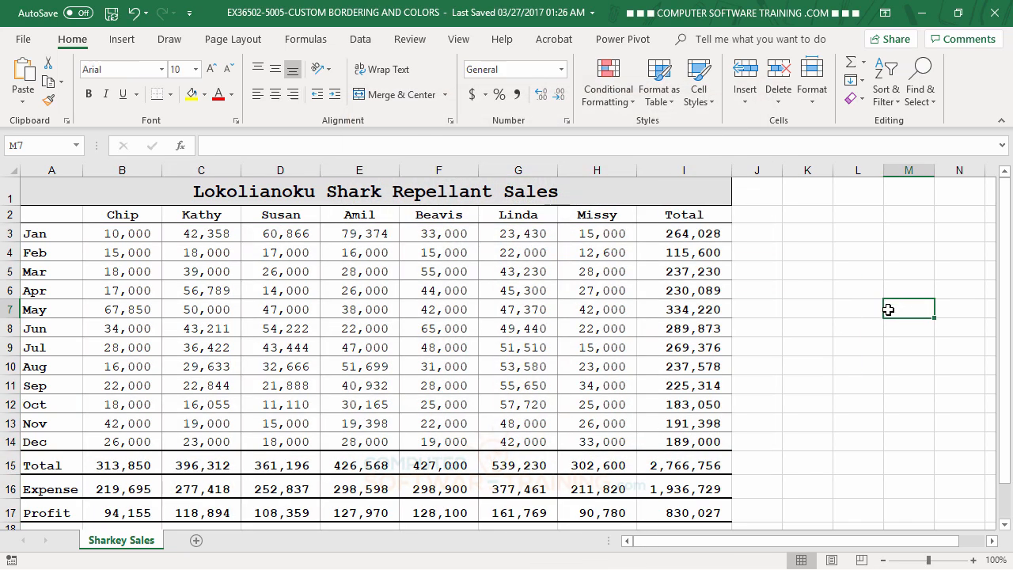